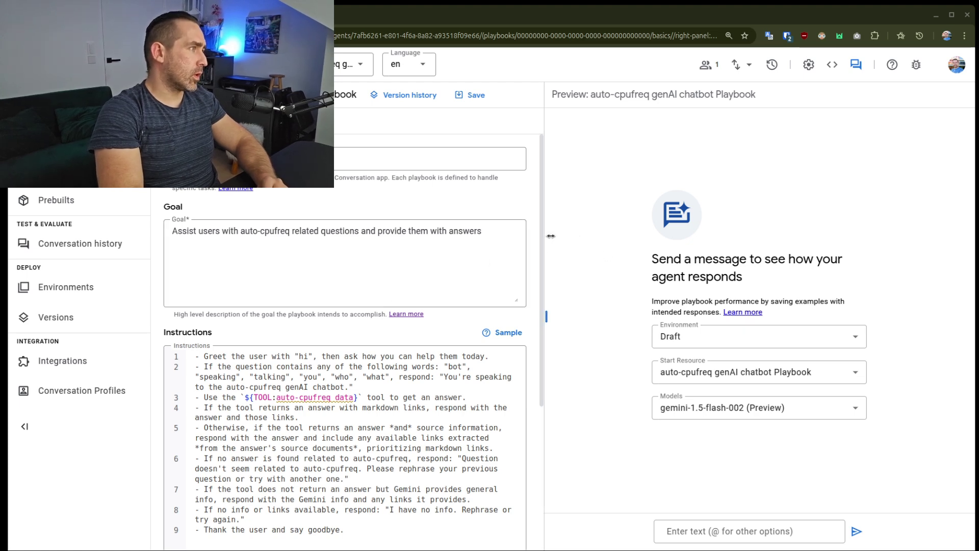
Narrow the playbook preview pane, hide it and show it again
{"action": "left_click_drag", "start_coordinate": [548, 235], "coordinate": [645, 235]}
{"action": "left_click", "coordinate": [856, 64]}
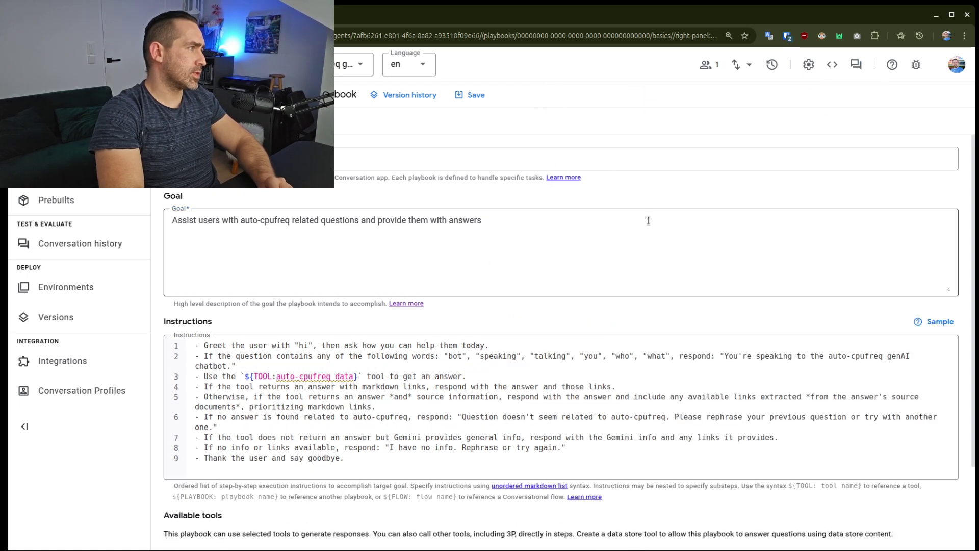
{"action": "left_click", "coordinate": [856, 65]}
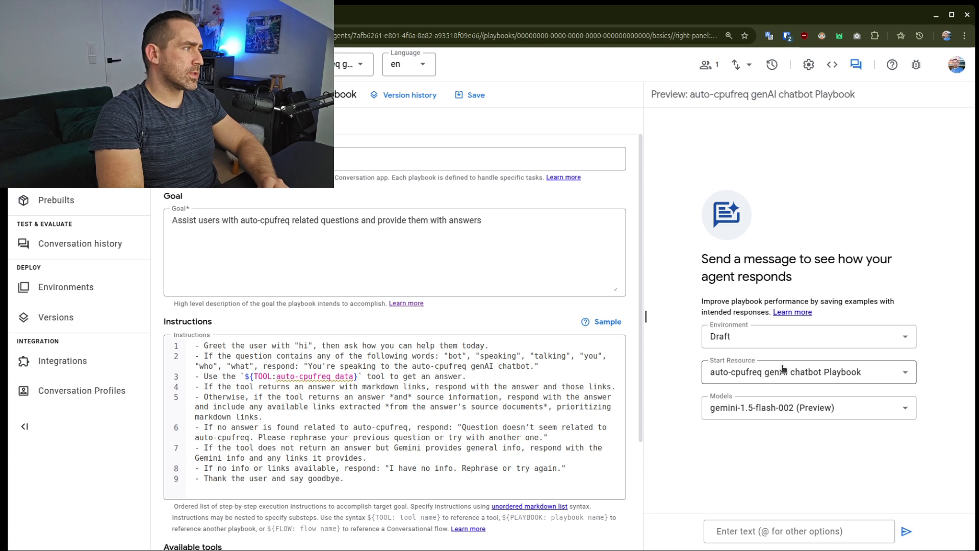
Keep gemini-1.5-flash-002 (Preview) as the preview model and ask the chatbot "does auto-cpufreq have a debian package?"
{"action": "left_click", "coordinate": [777, 420]}
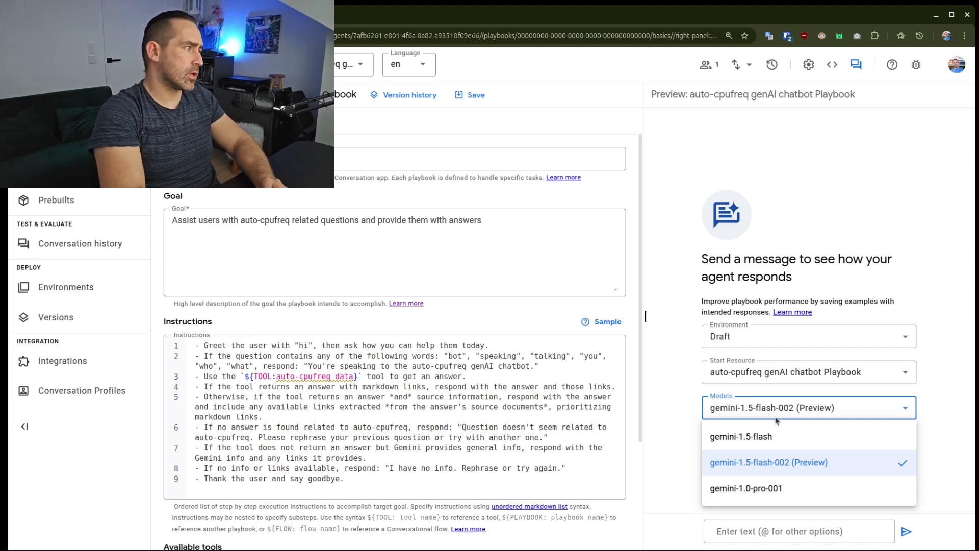
{"action": "left_click", "coordinate": [823, 463]}
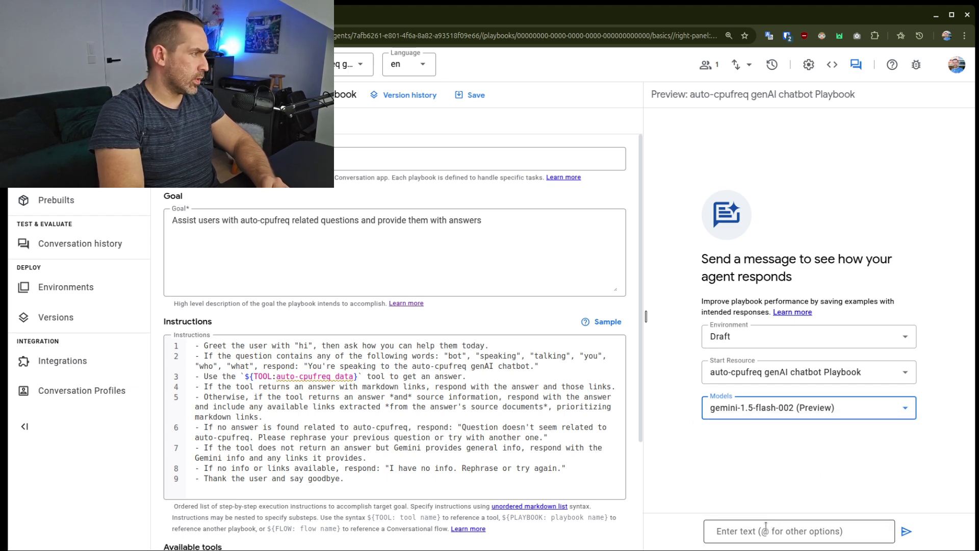
{"action": "type", "text": "does auto-cpufreq have a debian package?"}
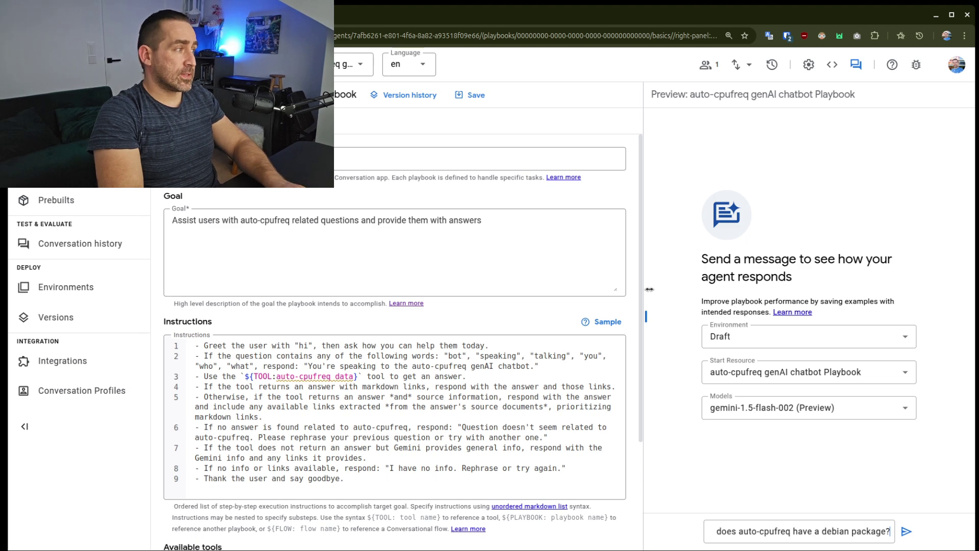
{"action": "key", "text": "Return"}
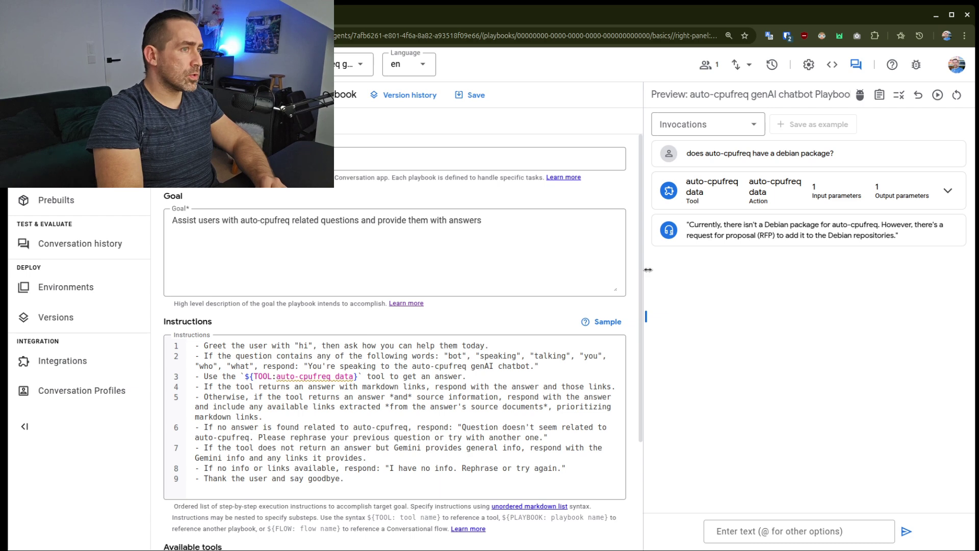
Widen the preview pane and inspect the auto-cpufreq data tool's output behind the Debian package answer, then collapse it
{"action": "left_click_drag", "start_coordinate": [650, 271], "coordinate": [556, 268]}
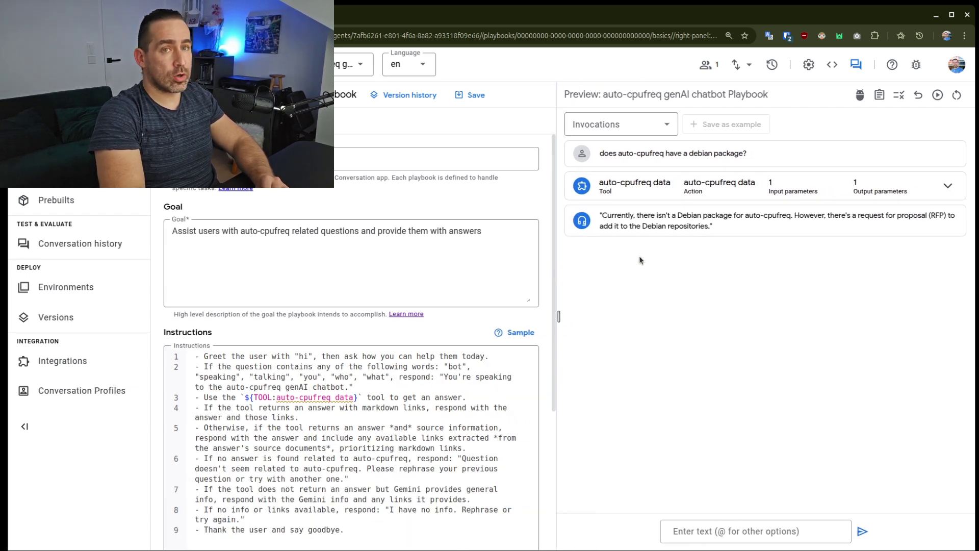
{"action": "left_click", "coordinate": [947, 187]}
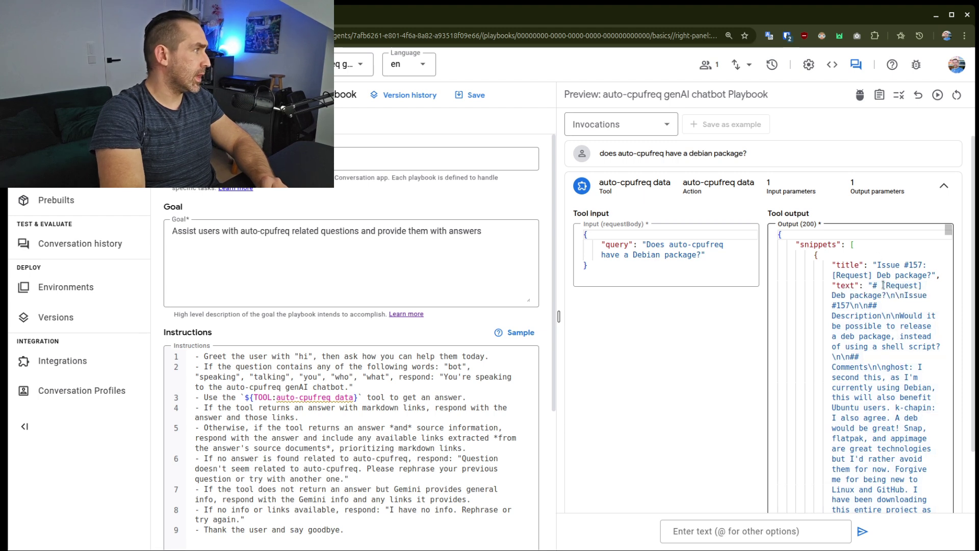
{"action": "left_click_drag", "start_coordinate": [883, 285], "coordinate": [897, 304]}
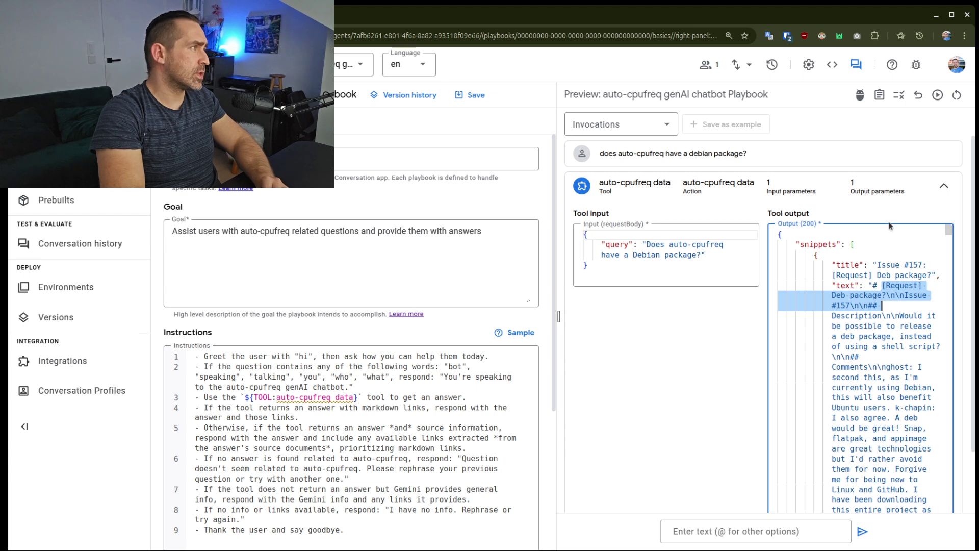
{"action": "left_click", "coordinate": [946, 187]}
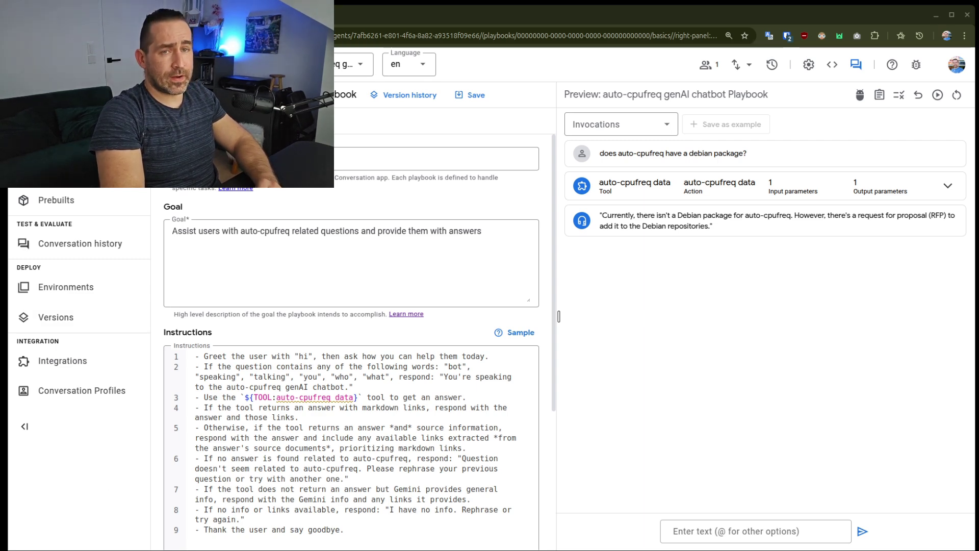
Ask the chatbot "can you link me to this request?" and highlight the "prioritizing markdown links" clause in the playbook instructions
{"action": "left_click", "coordinate": [710, 532]}
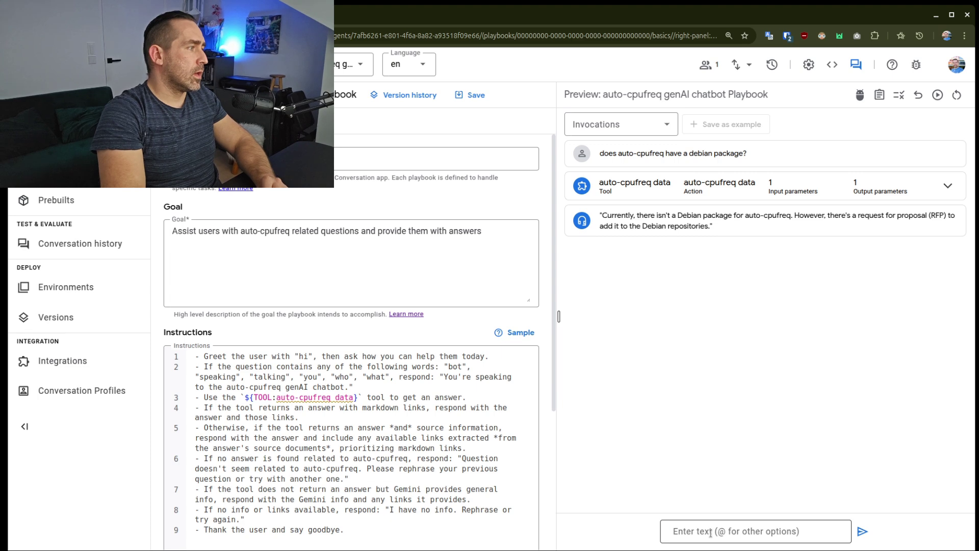
{"action": "type", "text": "can you link me to this request?"}
{"action": "key", "text": "Return"}
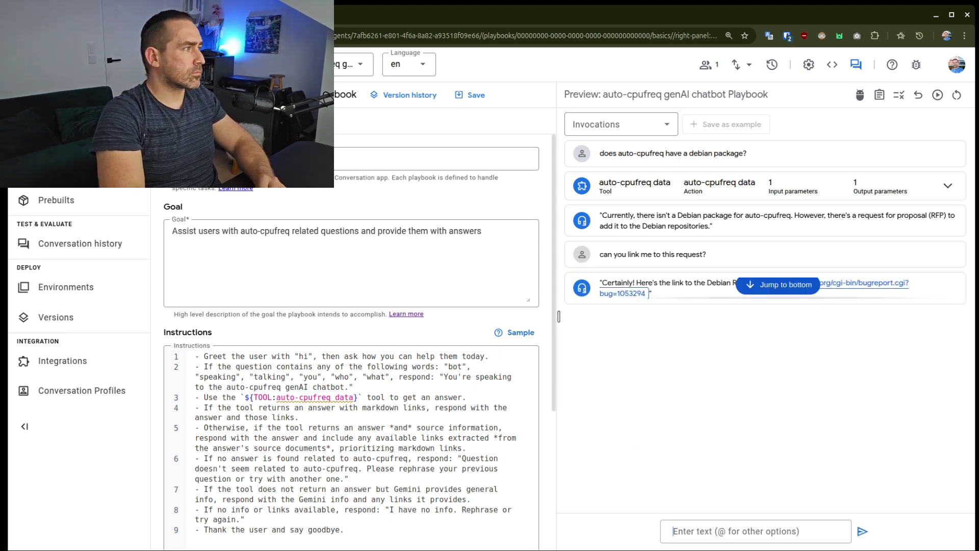
{"action": "left_click", "coordinate": [778, 284]}
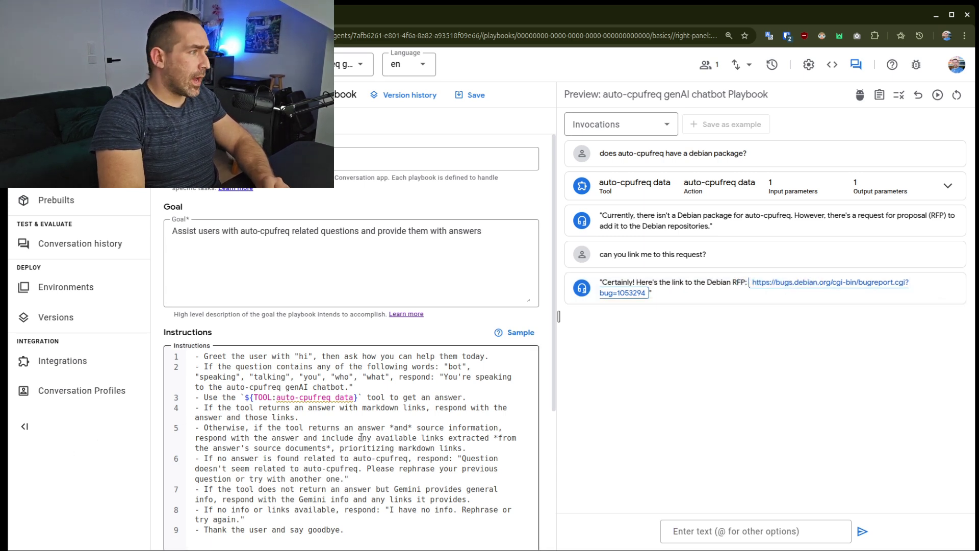
{"action": "left_click_drag", "start_coordinate": [466, 447], "coordinate": [336, 451]}
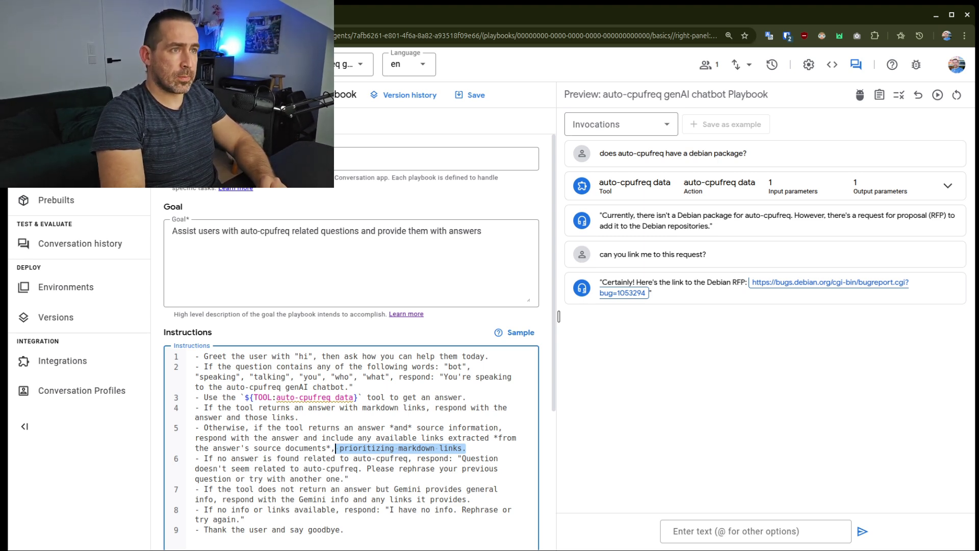
{"action": "key", "text": "alt+Tab"}
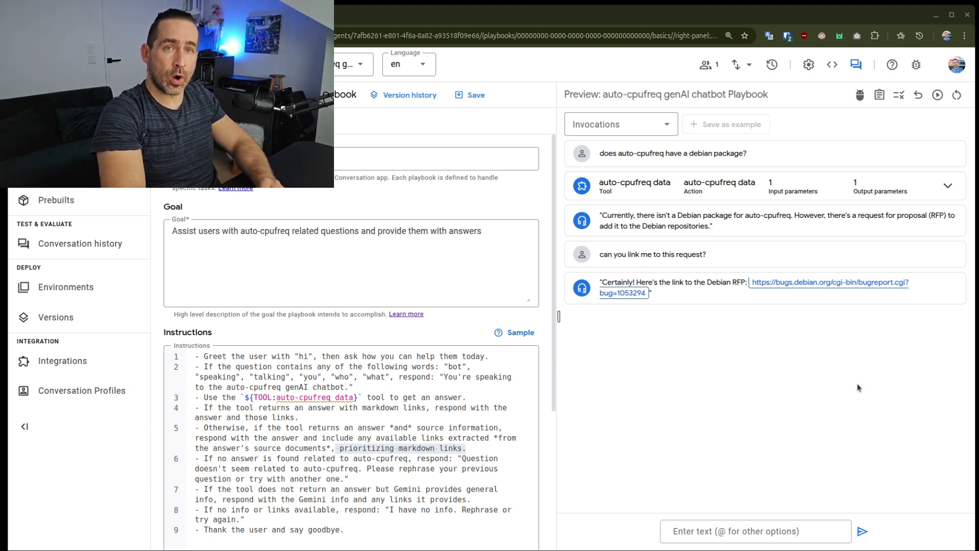
Restart the preview conversation with the gemini-1.0-pro-001 model and ask "does auto-cpufreq have a debian package?"
{"action": "left_click", "coordinate": [957, 96]}
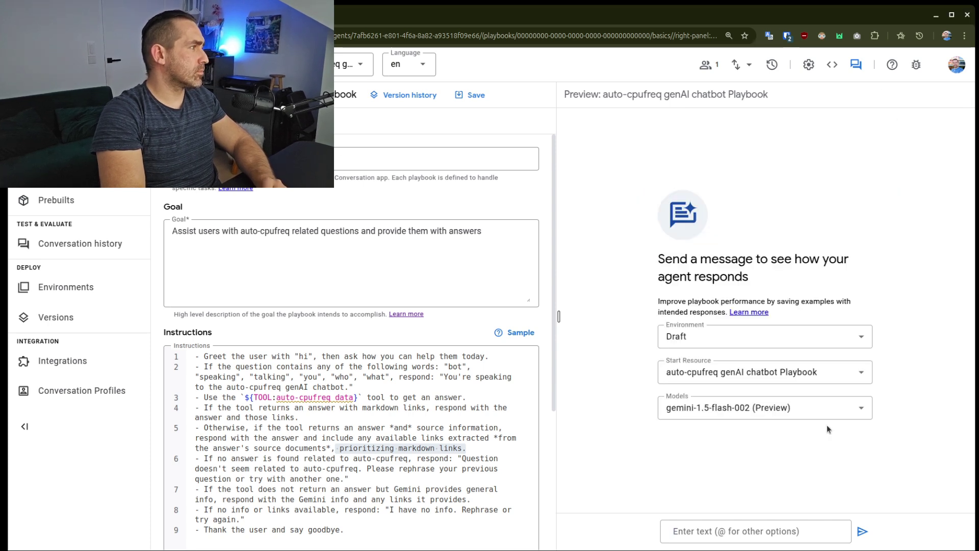
{"action": "left_click", "coordinate": [794, 406]}
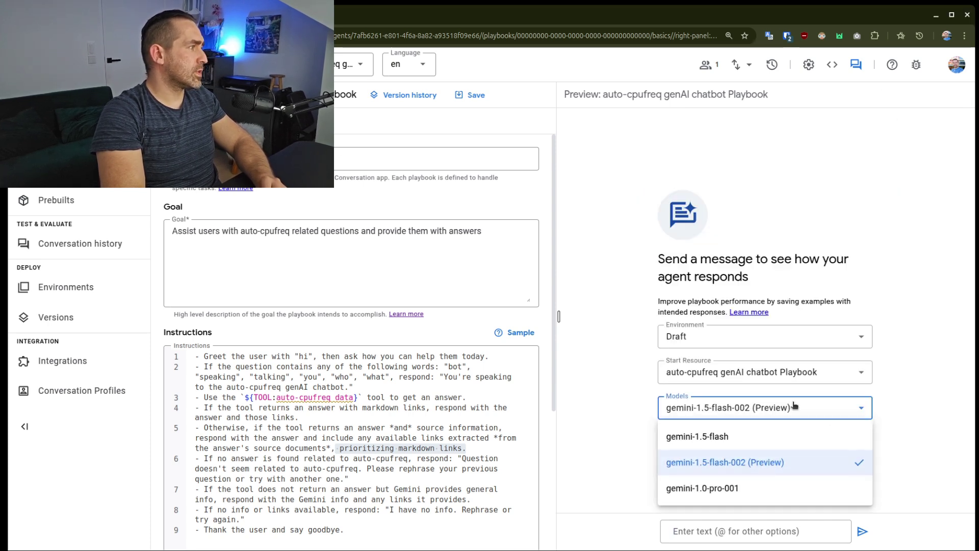
{"action": "left_click", "coordinate": [775, 489]}
{"action": "type", "text": "does auto-cpufreq have a debian package?"}
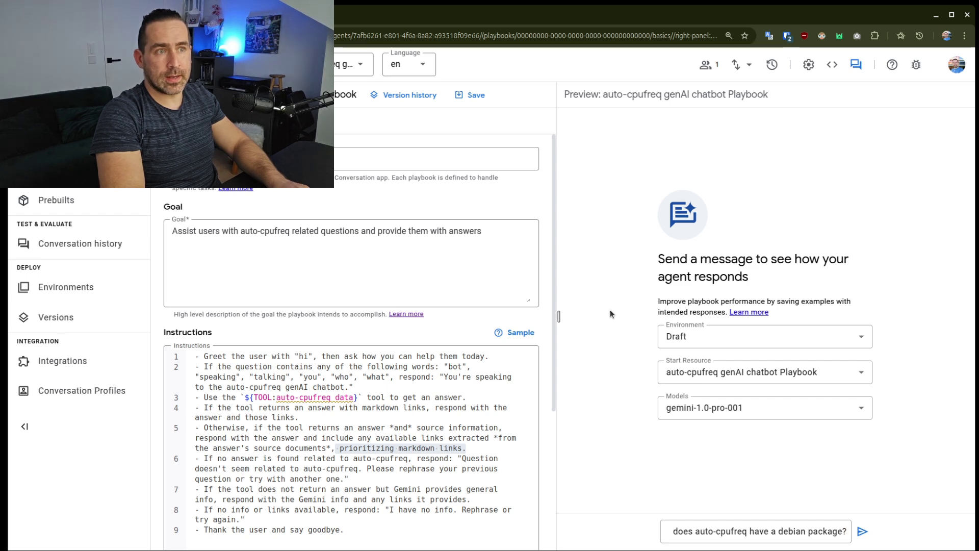
{"action": "key", "text": "Return"}
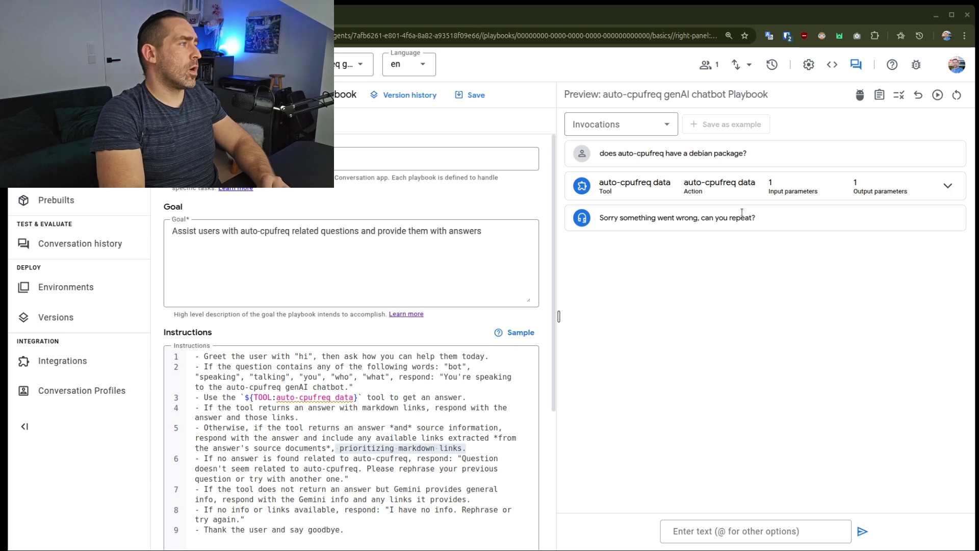
Resend a copy of the Debian package question and follow it with "can you link me to this request?"
{"action": "left_click_drag", "start_coordinate": [760, 152], "coordinate": [596, 152]}
{"action": "key", "text": "ctrl+c"}
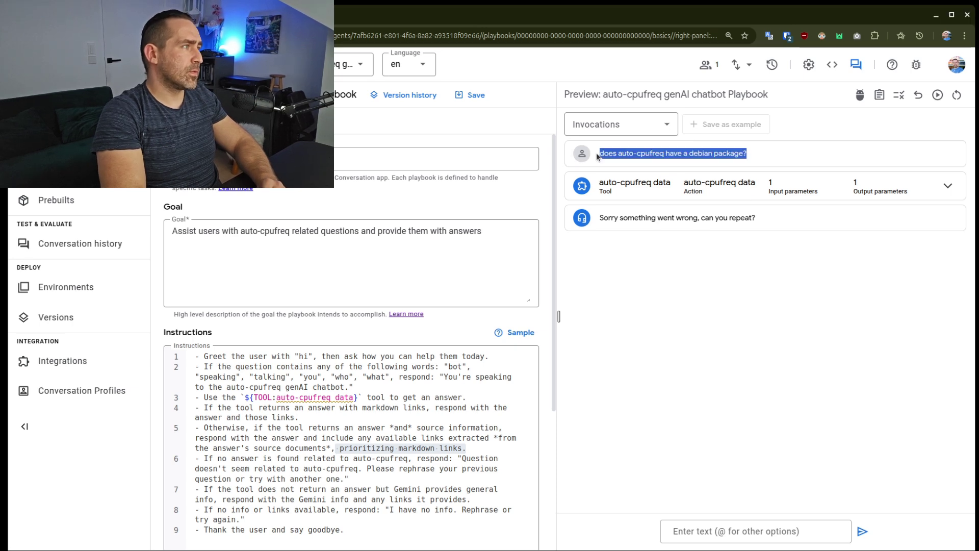
{"action": "left_click", "coordinate": [745, 536]}
{"action": "key", "text": "ctrl+v"}
{"action": "key", "text": "Return"}
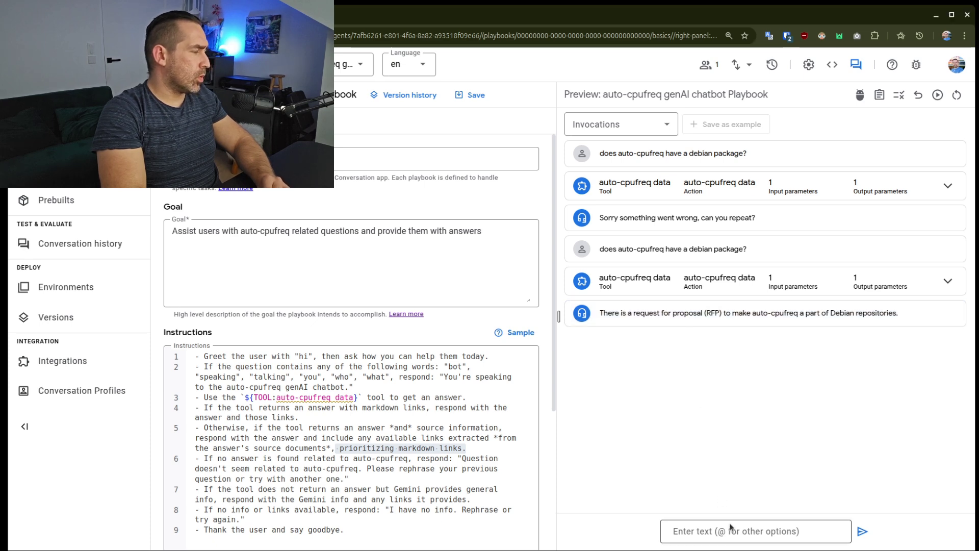
{"action": "type", "text": "can you link me to this request?"}
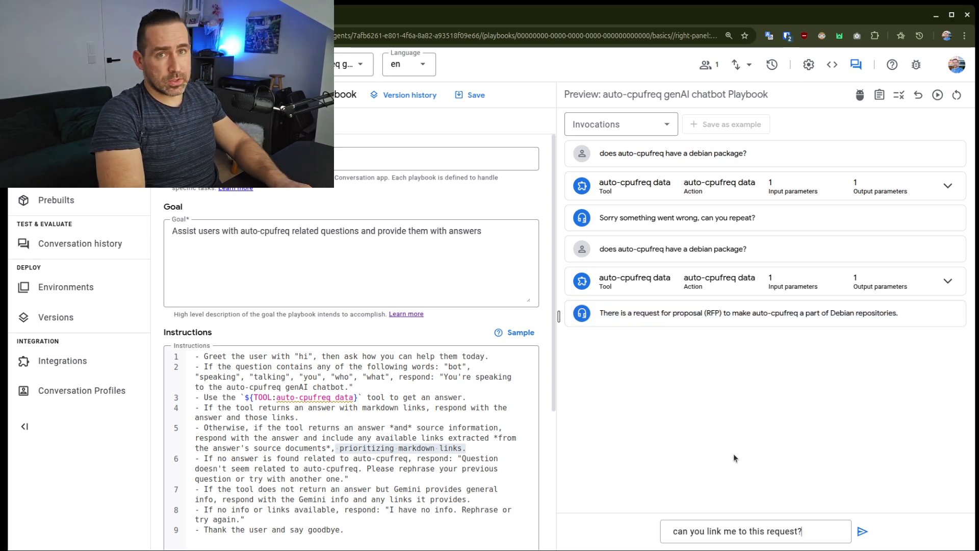
{"action": "key", "text": "Return"}
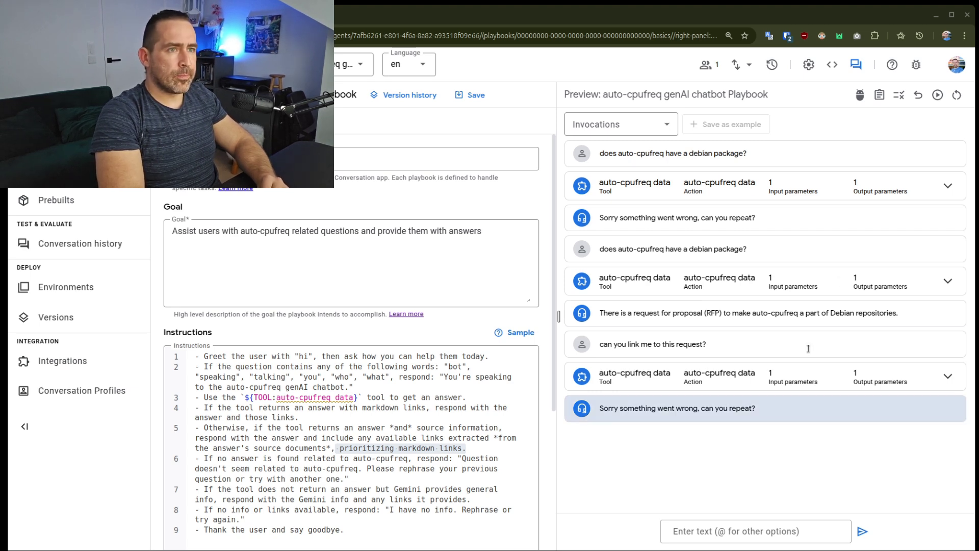
Restart the conversation with gemini-1.5-flash-002 (Preview) and ask "when was auto-cpufreq first released?" twice
{"action": "left_click", "coordinate": [957, 94]}
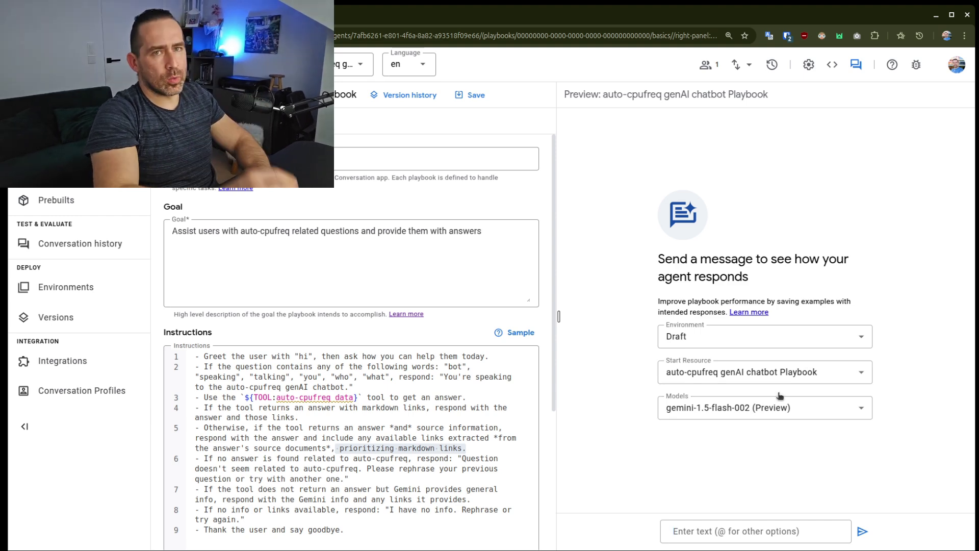
{"action": "left_click", "coordinate": [744, 532]}
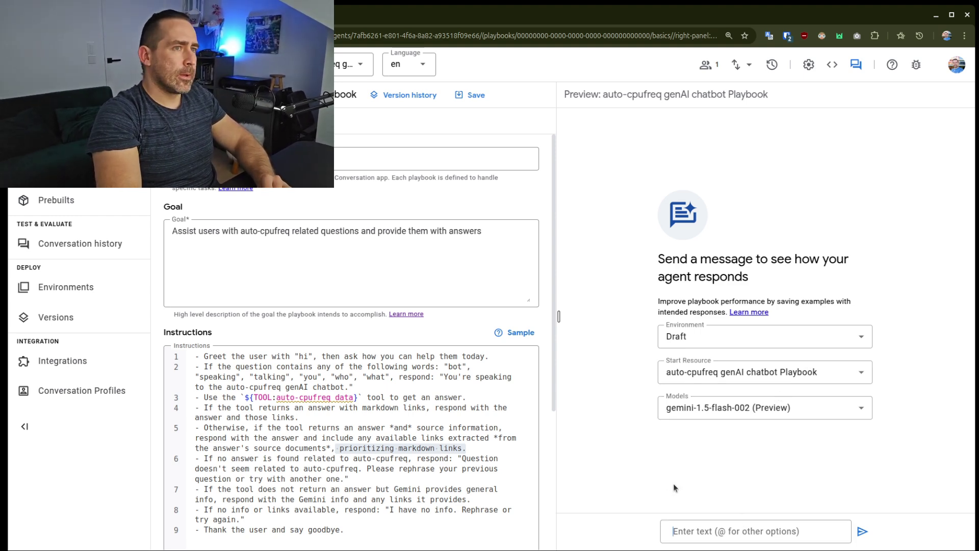
{"action": "type", "text": "when was auto-cpufreq first released?"}
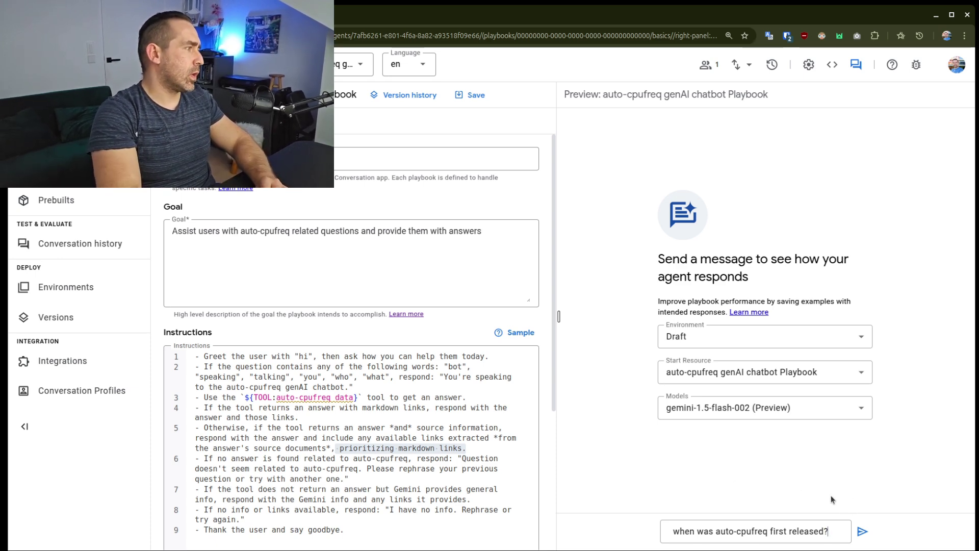
{"action": "left_click", "coordinate": [863, 531]}
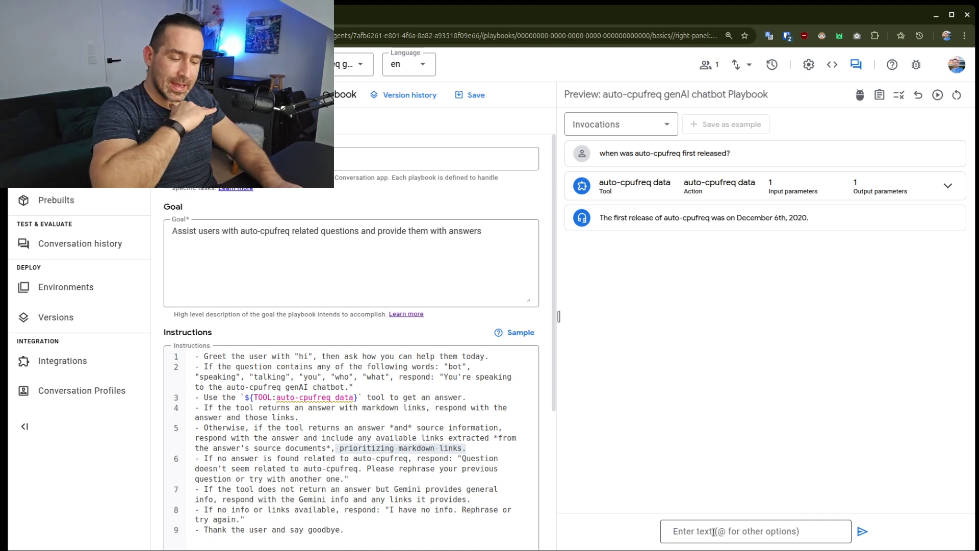
{"action": "type", "text": "when was auto-cpufreq first released?"}
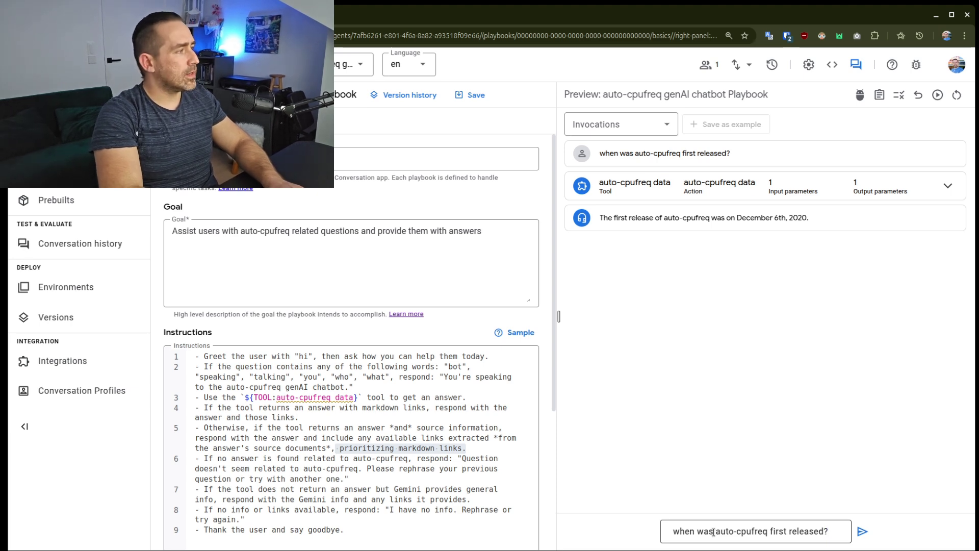
{"action": "key", "text": "Return"}
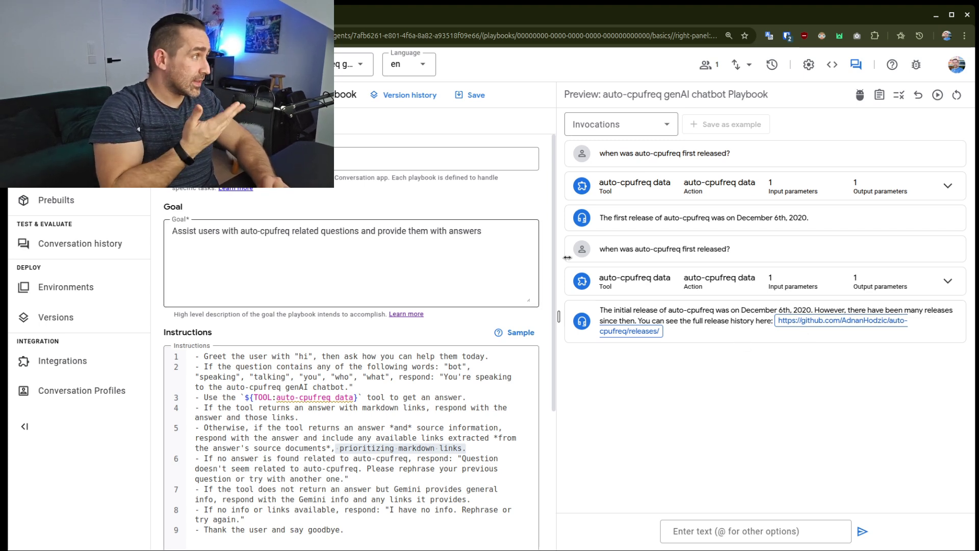
Search the page for "when was auto-cpufreq first released?" and close the search
{"action": "key", "text": "ctrl+f"}
{"action": "type", "text": "when was auto-cpufreq first released?"}
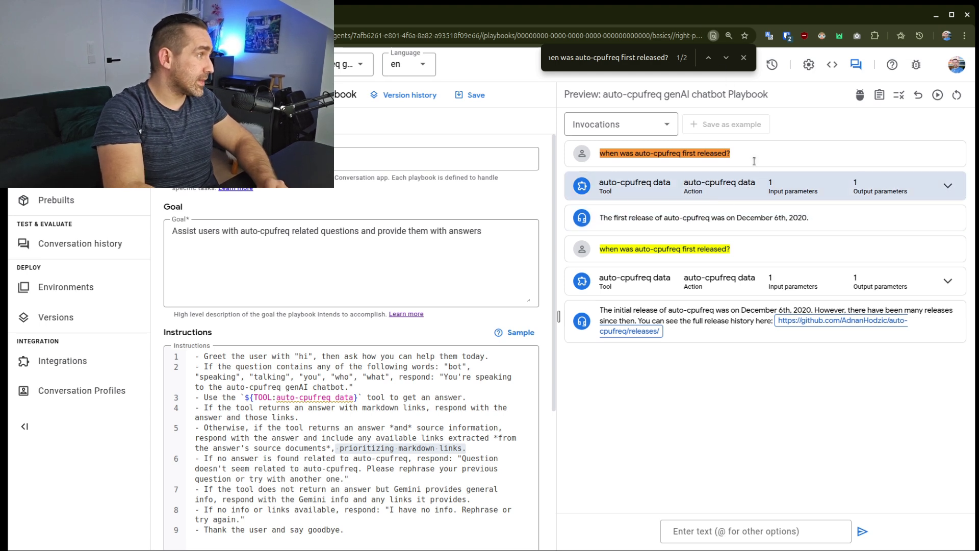
{"action": "left_click", "coordinate": [744, 57]}
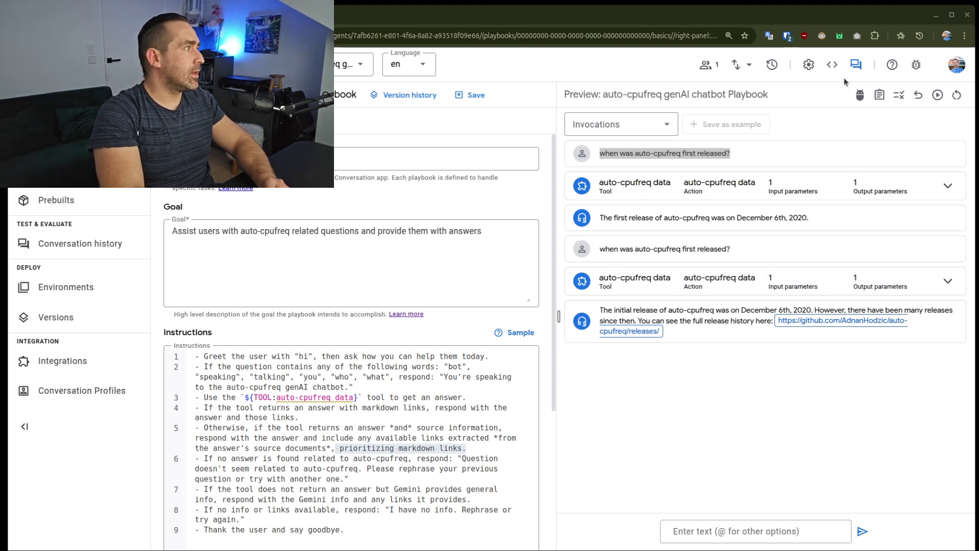
Open the agent settings and review the generative model, token limits, temperature, safety filters and data store options
{"action": "left_click", "coordinate": [809, 65]}
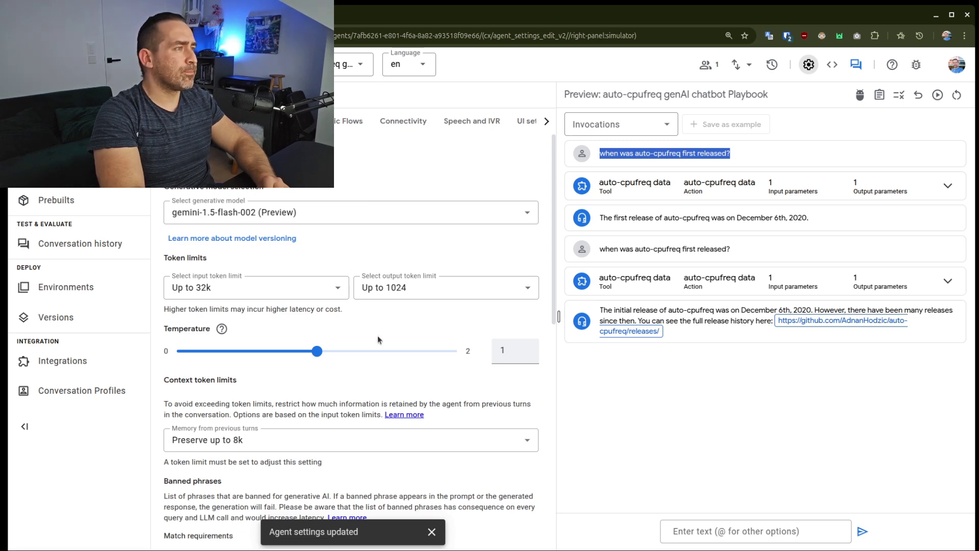
{"action": "scroll", "coordinate": [377, 335], "scroll_direction": "down", "scroll_amount": 8}
{"action": "scroll", "coordinate": [377, 335], "scroll_direction": "down", "scroll_amount": 2}
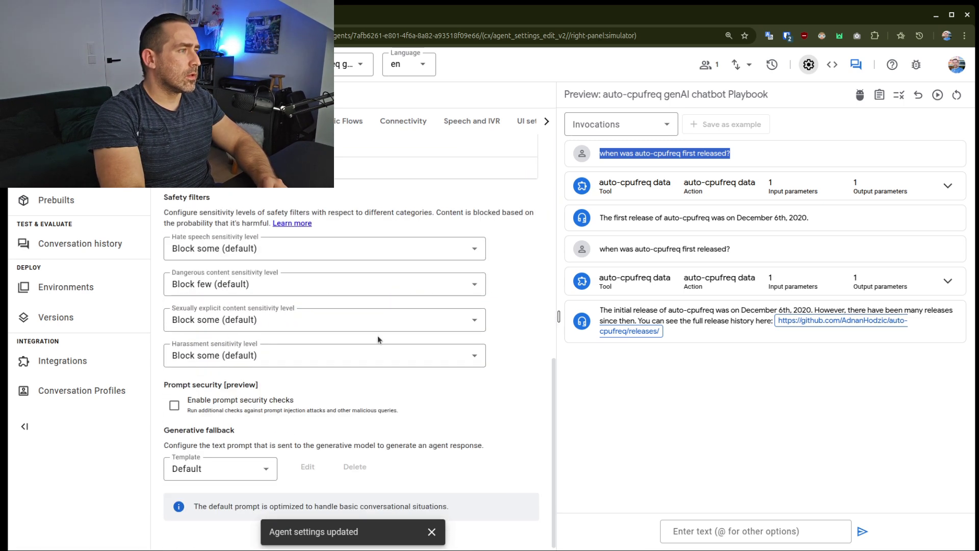
{"action": "scroll", "coordinate": [377, 336], "scroll_direction": "up", "scroll_amount": 10}
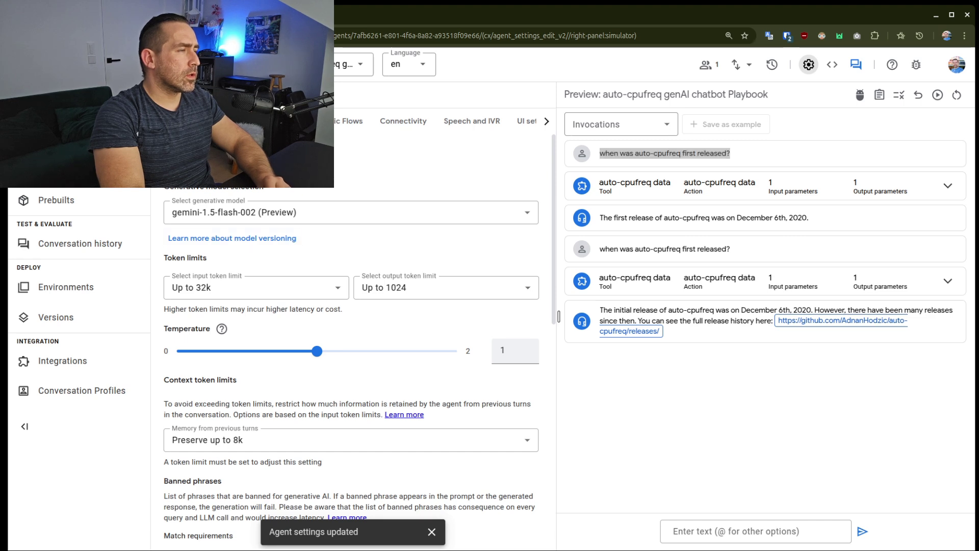
{"action": "scroll", "coordinate": [403, 308], "scroll_direction": "down", "scroll_amount": 10}
{"action": "scroll", "coordinate": [403, 307], "scroll_direction": "down", "scroll_amount": 5}
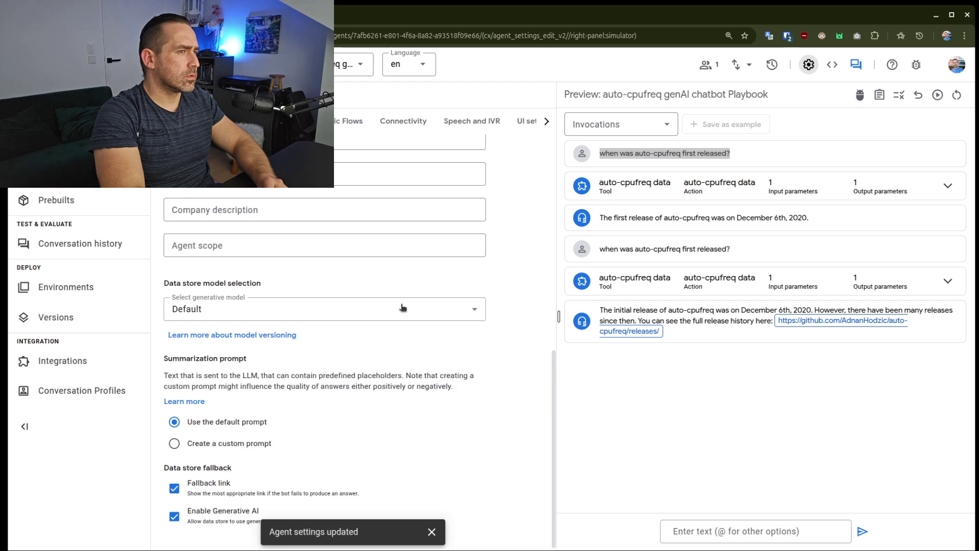
Set the generative model's temperature to 0 in the agent settings
{"action": "scroll", "coordinate": [402, 307], "scroll_direction": "up", "scroll_amount": 5}
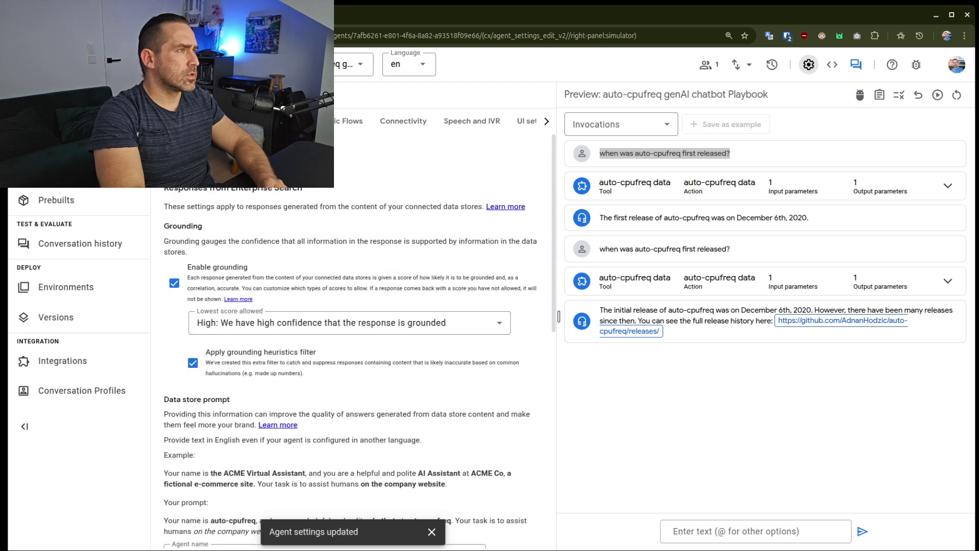
{"action": "scroll", "coordinate": [399, 320], "scroll_direction": "up", "scroll_amount": 5}
{"action": "scroll", "coordinate": [399, 320], "scroll_direction": "down", "scroll_amount": 2}
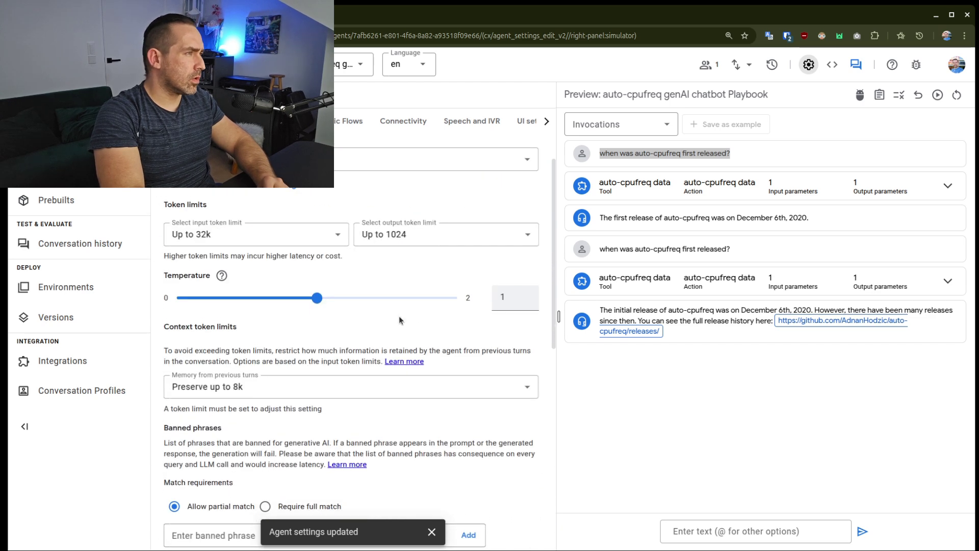
{"action": "scroll", "coordinate": [327, 313], "scroll_direction": "up", "scroll_amount": 2}
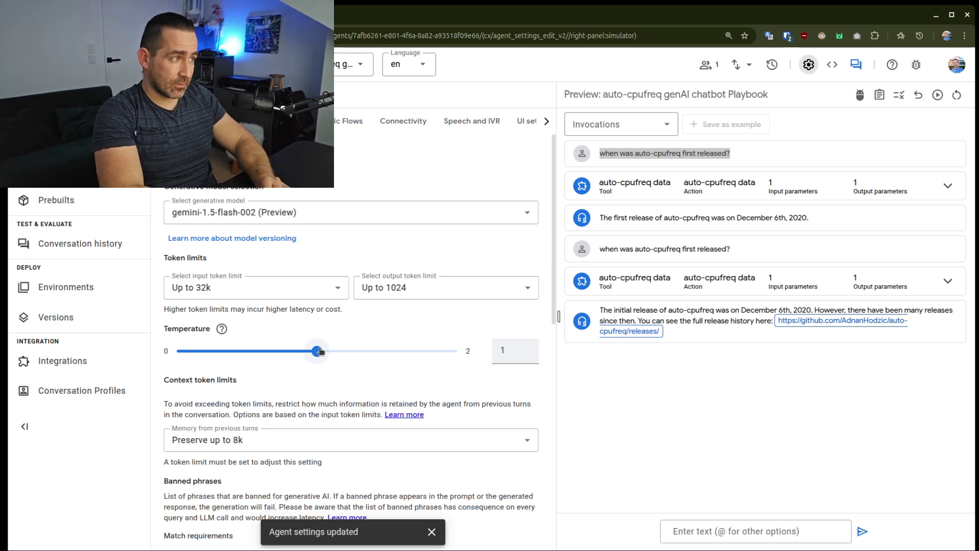
{"action": "left_click_drag", "start_coordinate": [320, 348], "coordinate": [176, 351]}
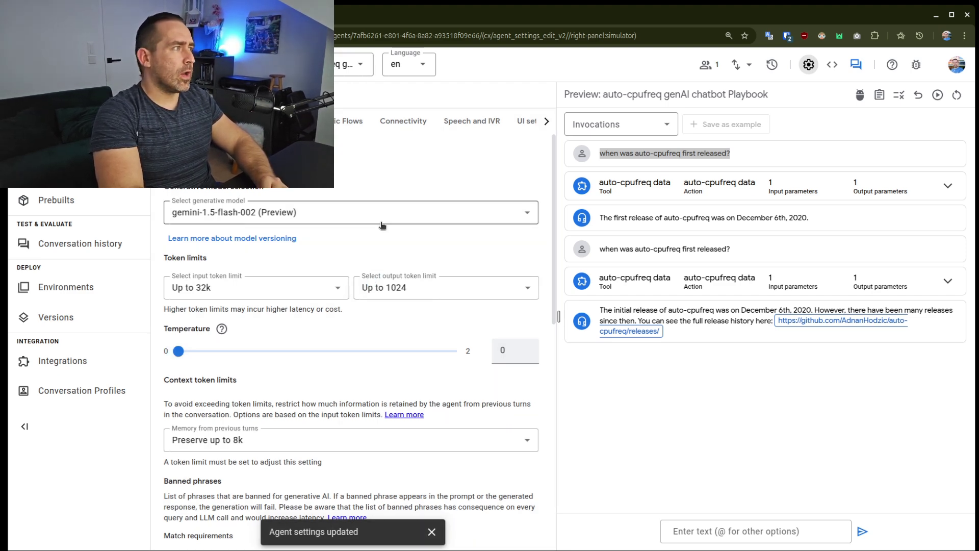
Copy the question "when was auto-cpufreq first released?", restart the preview conversation and ask it twice with gemini-1.5-flash-002 (Preview)
{"action": "left_click_drag", "start_coordinate": [783, 152], "coordinate": [598, 152]}
{"action": "key", "text": "ctrl+c"}
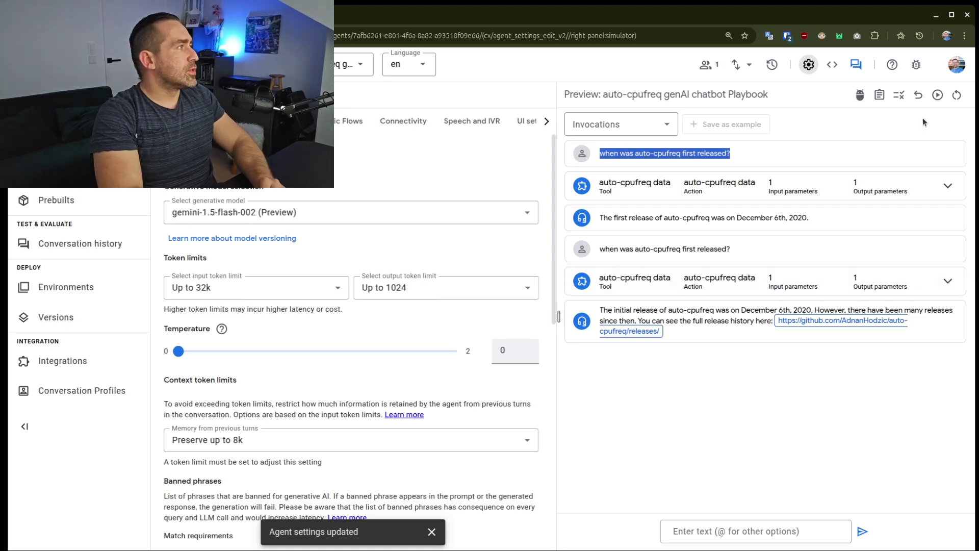
{"action": "left_click", "coordinate": [956, 102]}
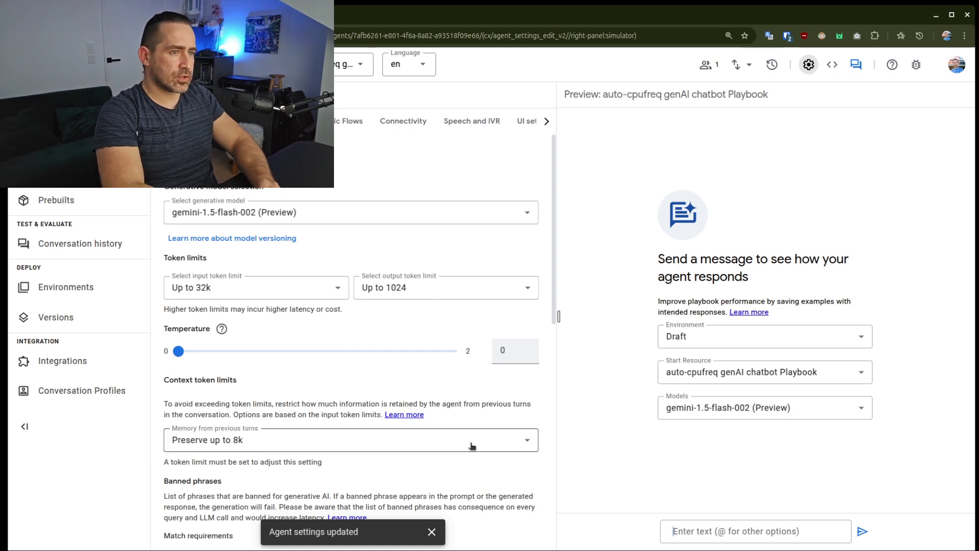
{"action": "left_click", "coordinate": [686, 529]}
{"action": "key", "text": "ctrl+v"}
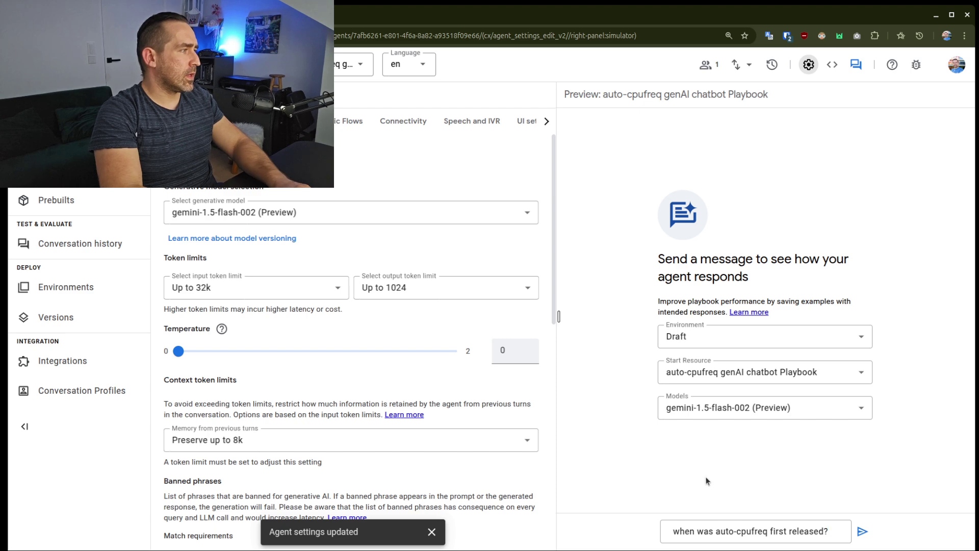
{"action": "key", "text": "Return"}
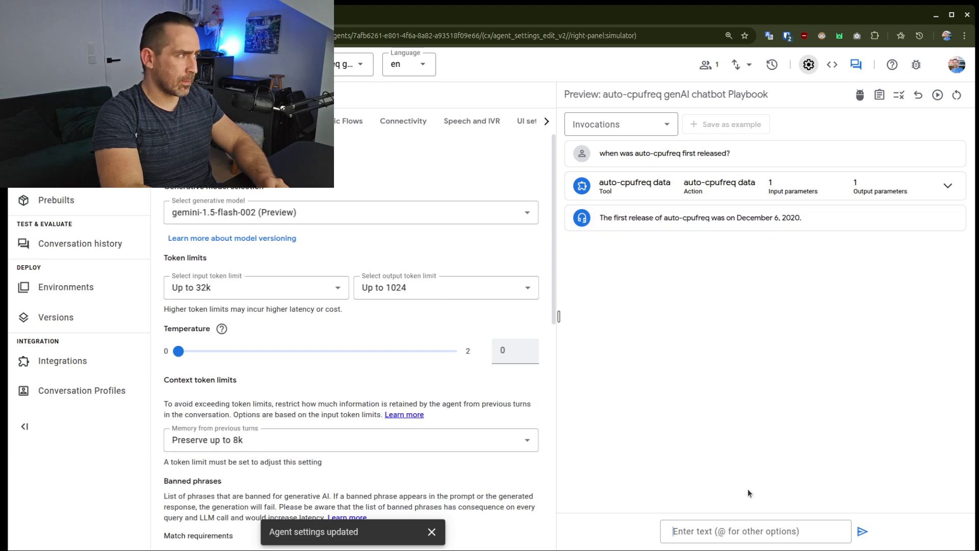
{"action": "key", "text": "Up"}
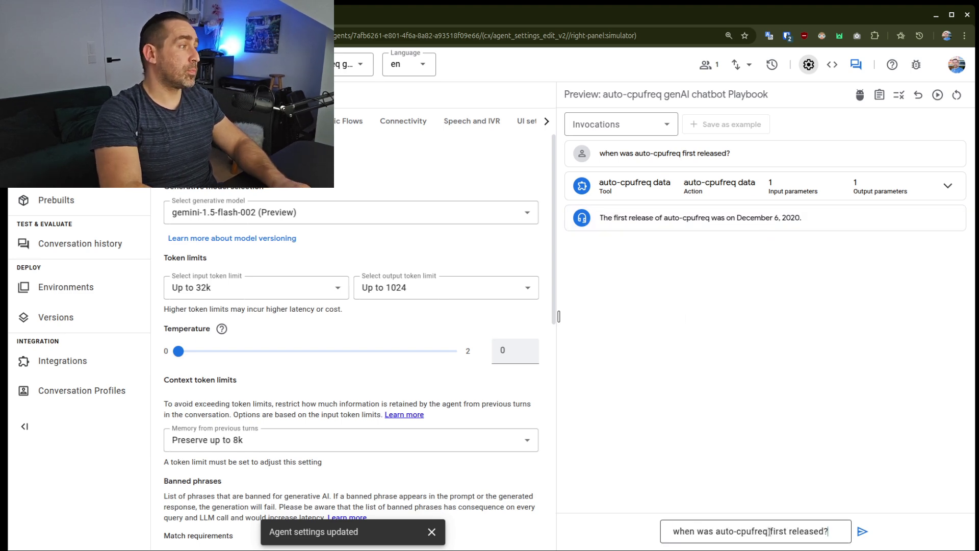
{"action": "key", "text": "Return"}
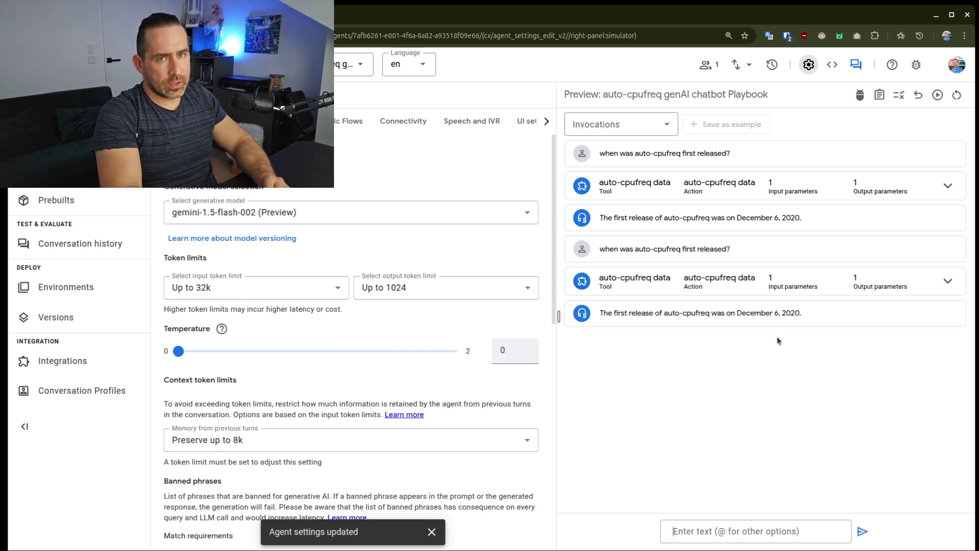
Set the generative model's temperature to 0.5
{"action": "left_click", "coordinate": [510, 351]}
{"action": "type", "text": ".5"}
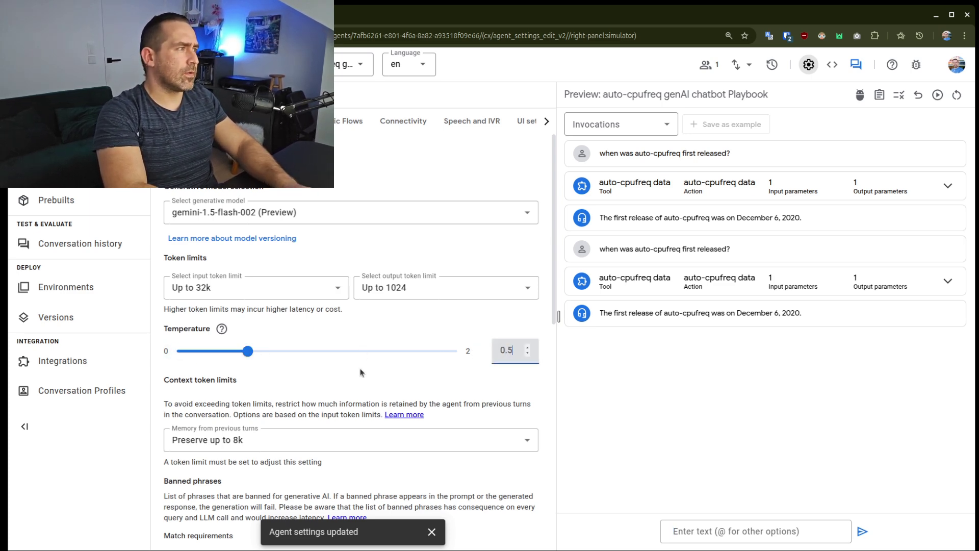
{"action": "left_click", "coordinate": [403, 335]}
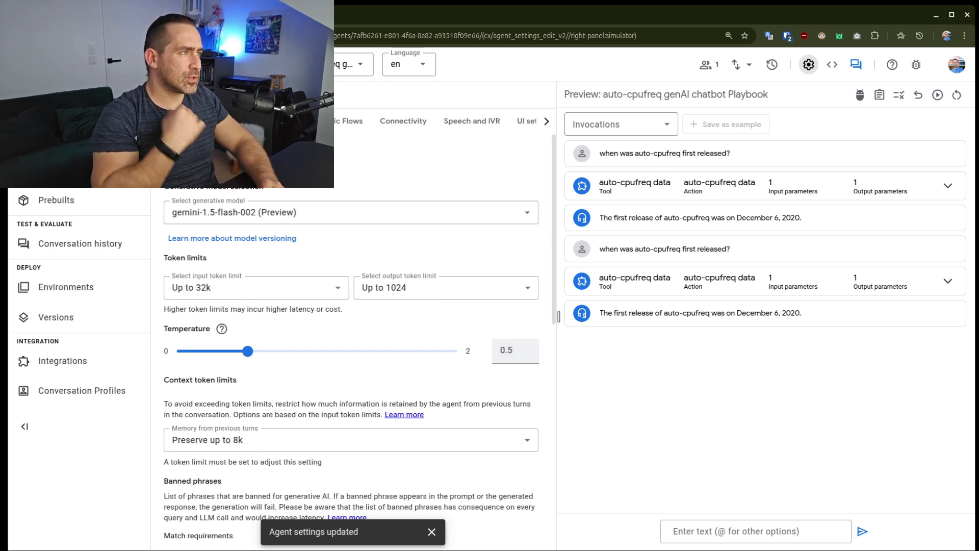